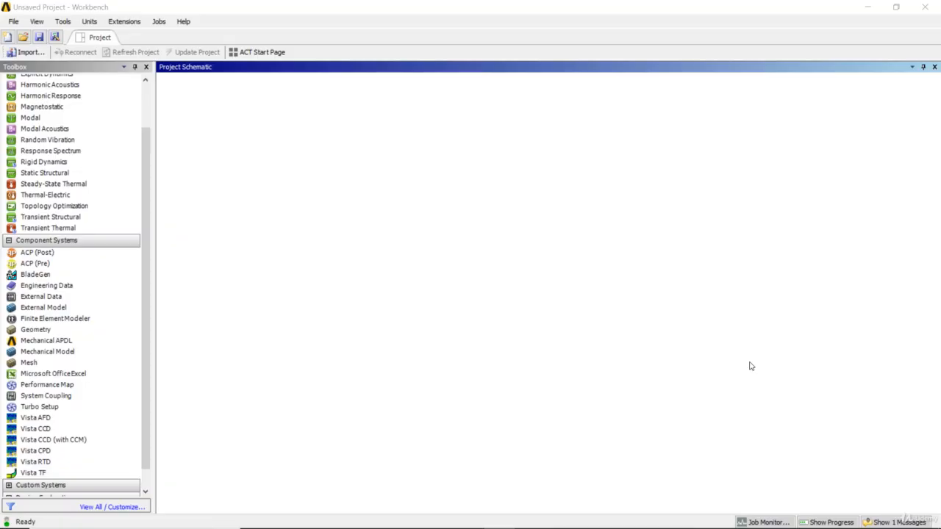
Step: Add a standalone Geometry system to the project schematic and start a new DesignModeler geometry from it
click(69, 319)
click(61, 330)
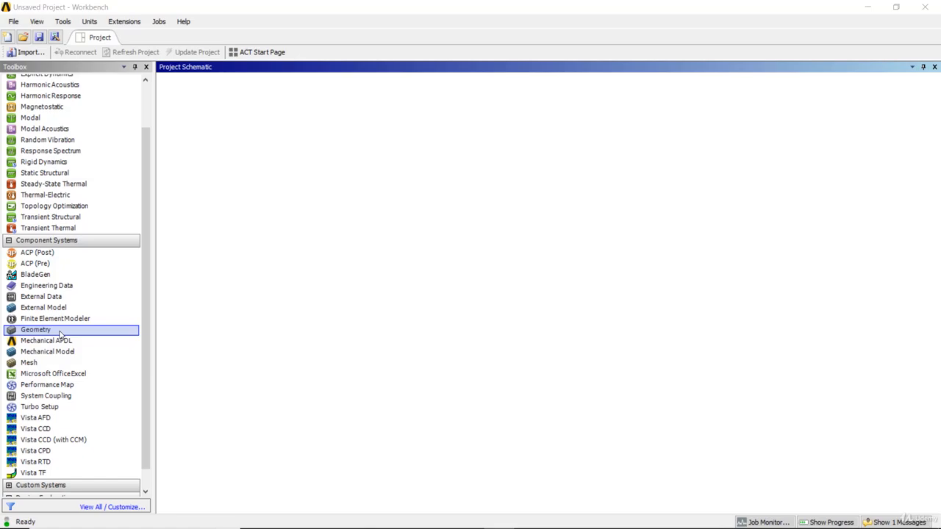
drag(61, 333, 265, 123)
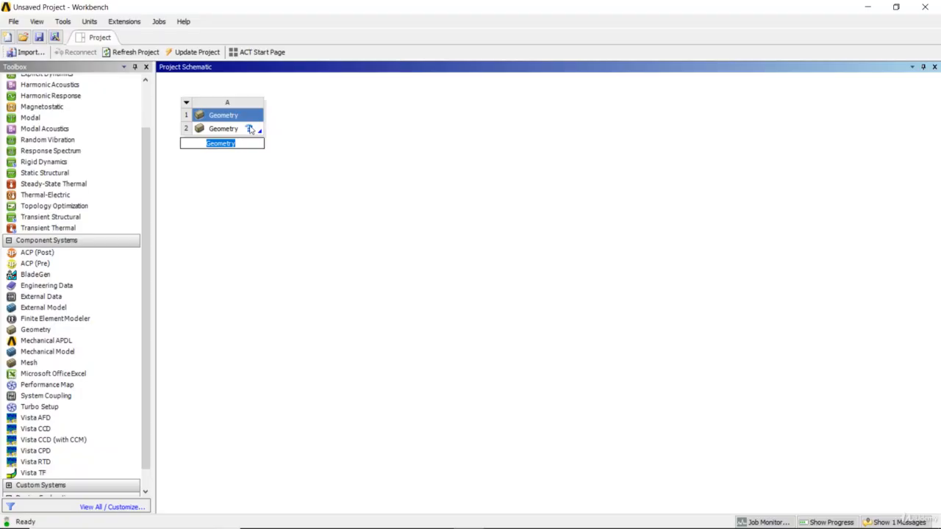
right_click(235, 133)
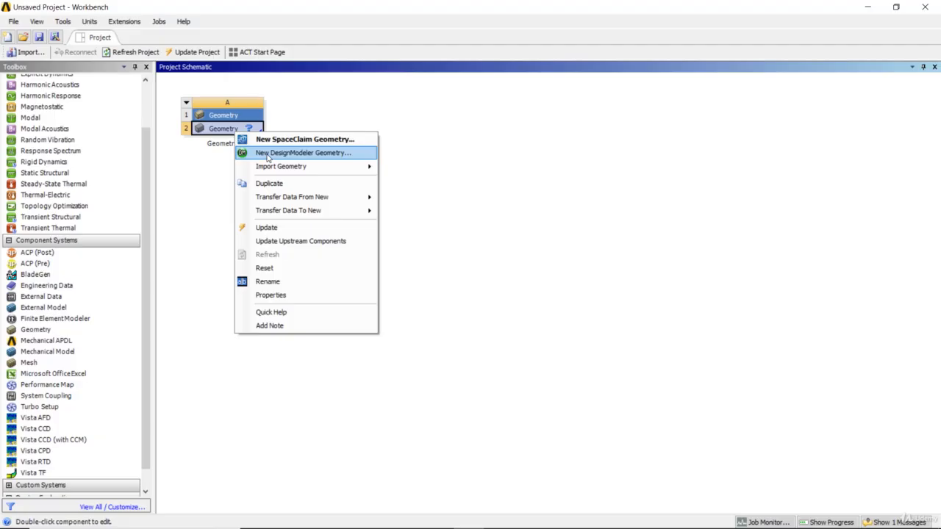
click(268, 155)
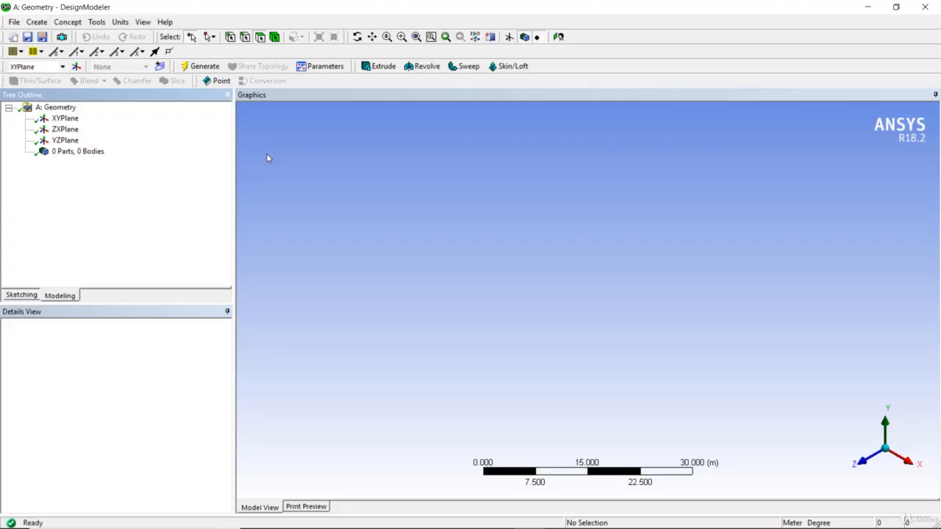
Step: View the XY, ZX and YZ planes one after another in the graphics area
click(65, 119)
click(66, 130)
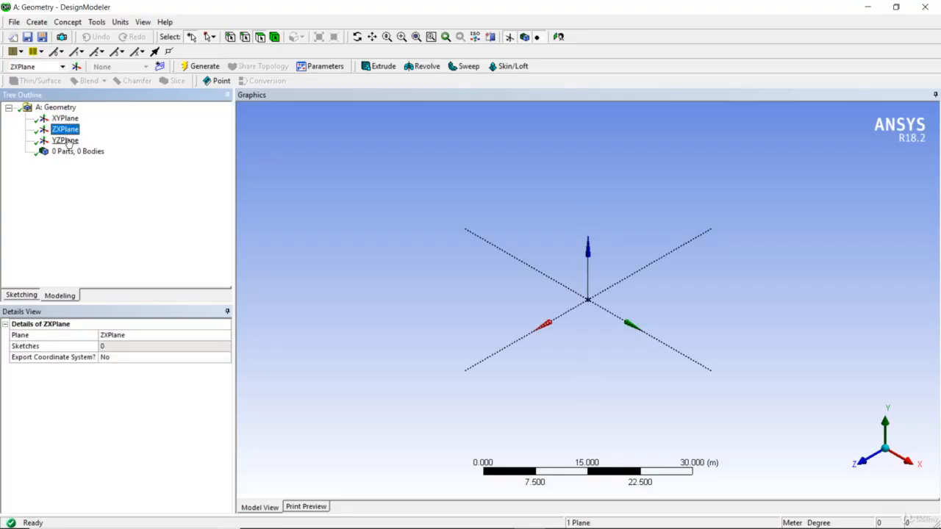
click(66, 141)
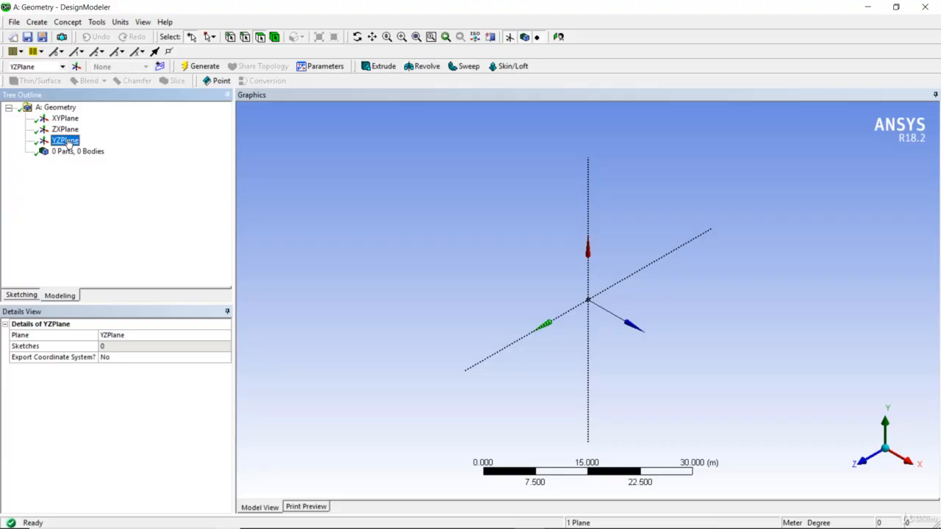
click(336, 151)
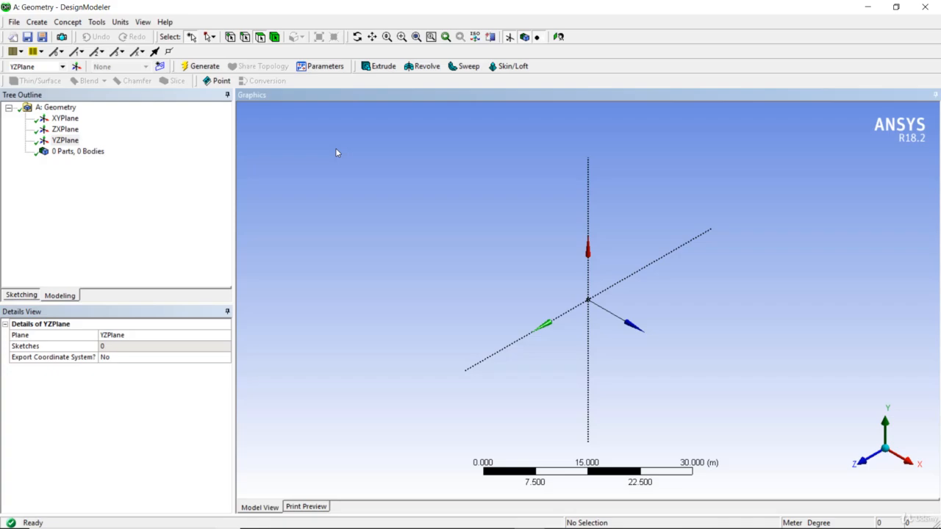
Step: Create a primitive sphere with a 5 m radius centred on the origin and generate it
click(36, 22)
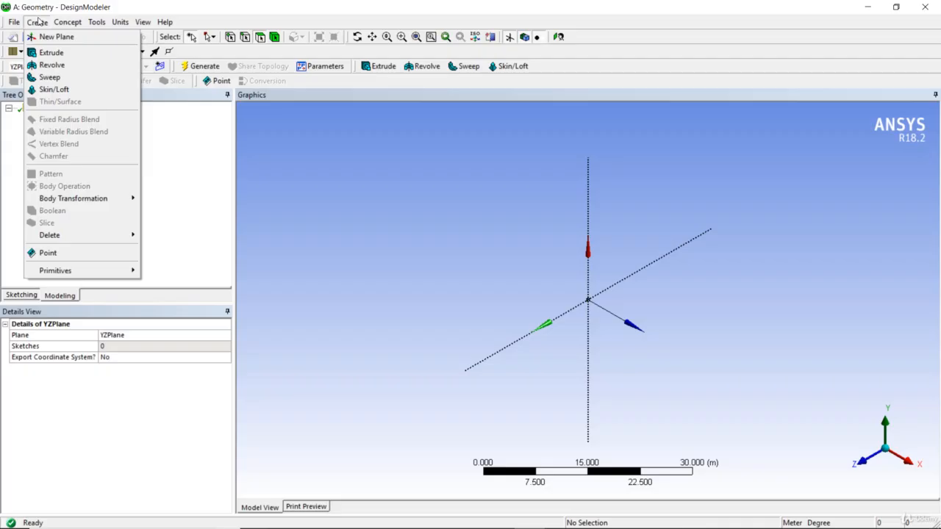
mouse_move(85, 270)
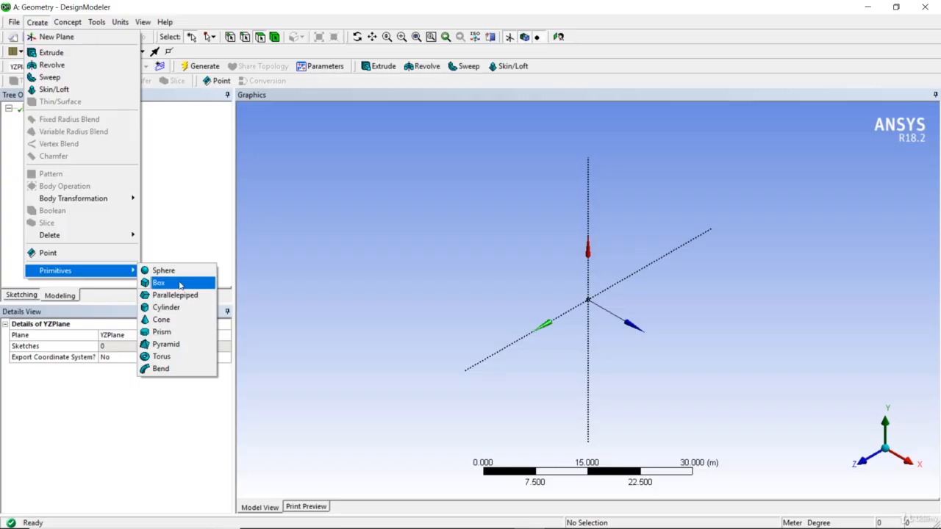
click(180, 275)
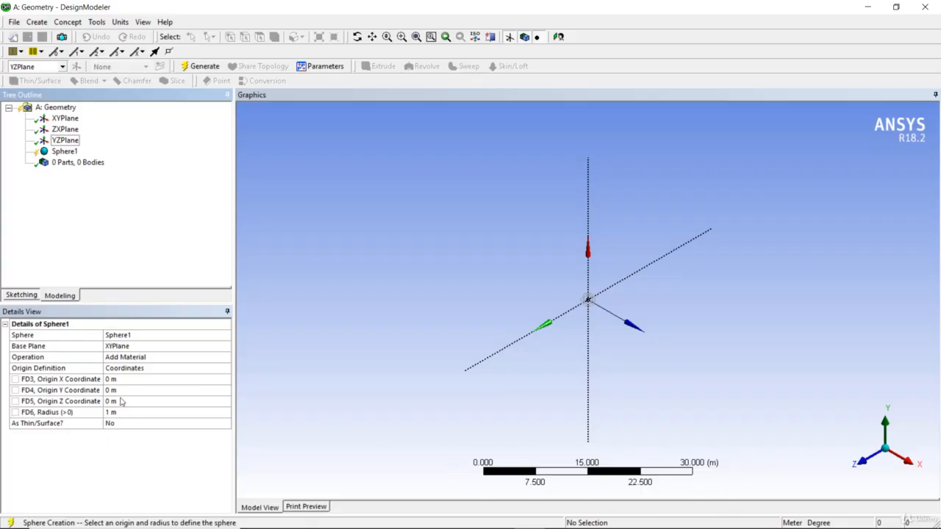
click(119, 414)
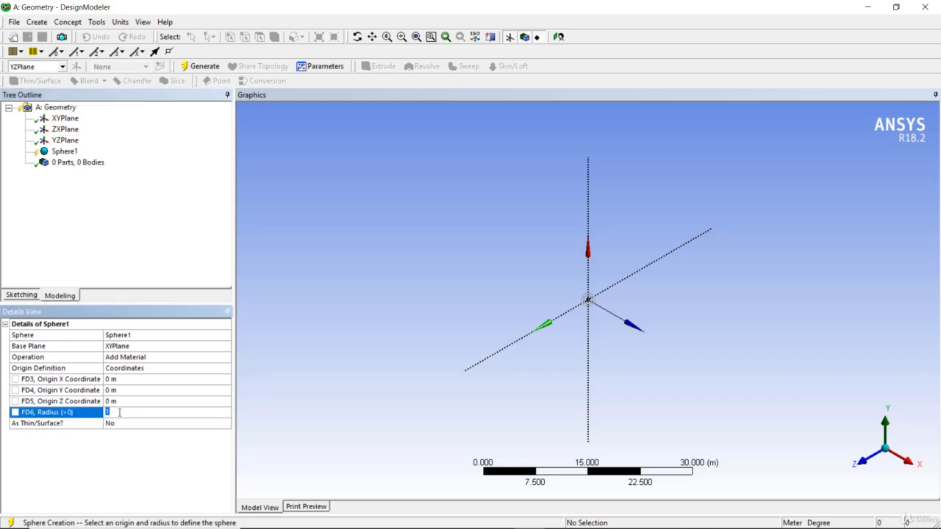
text(5)
click(139, 252)
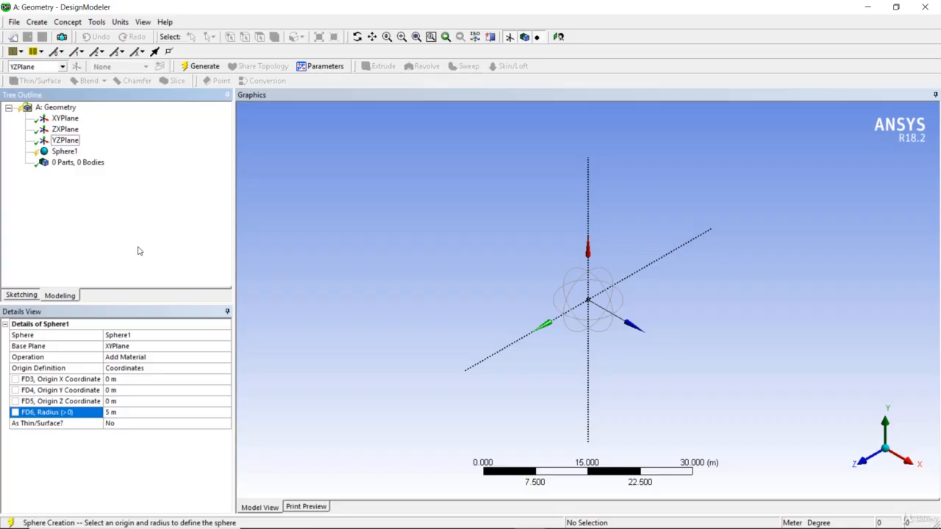
right_click(70, 152)
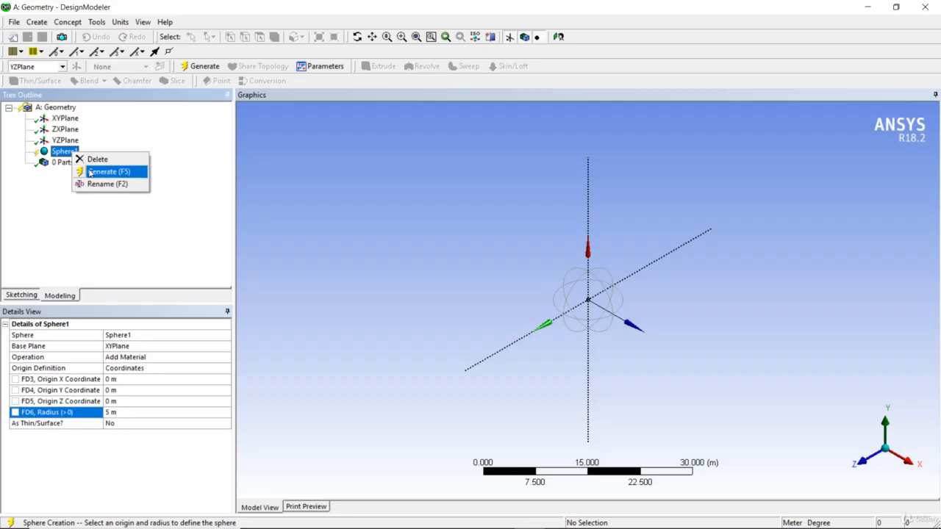
click(94, 171)
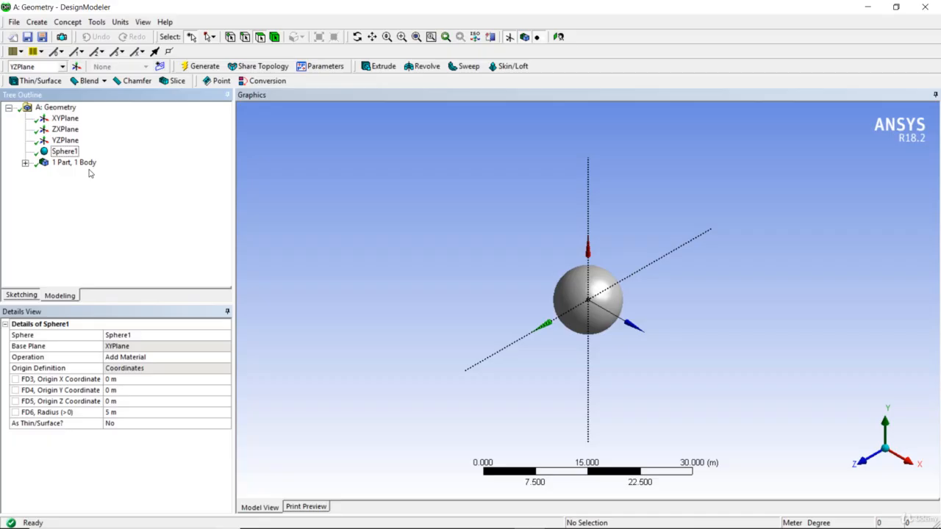
Step: Add a primitive box starting at the origin, with X, Y and Z diagonal components of 5 m each
click(38, 22)
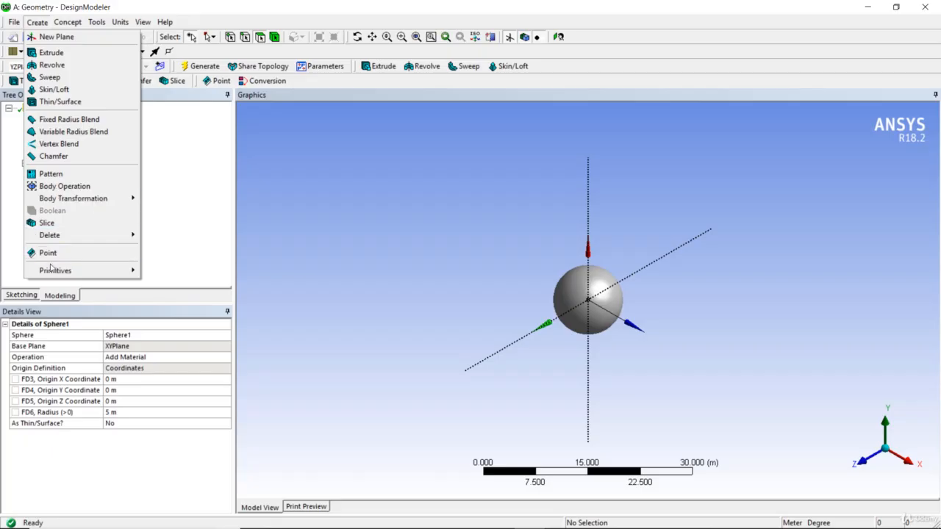
mouse_move(51, 273)
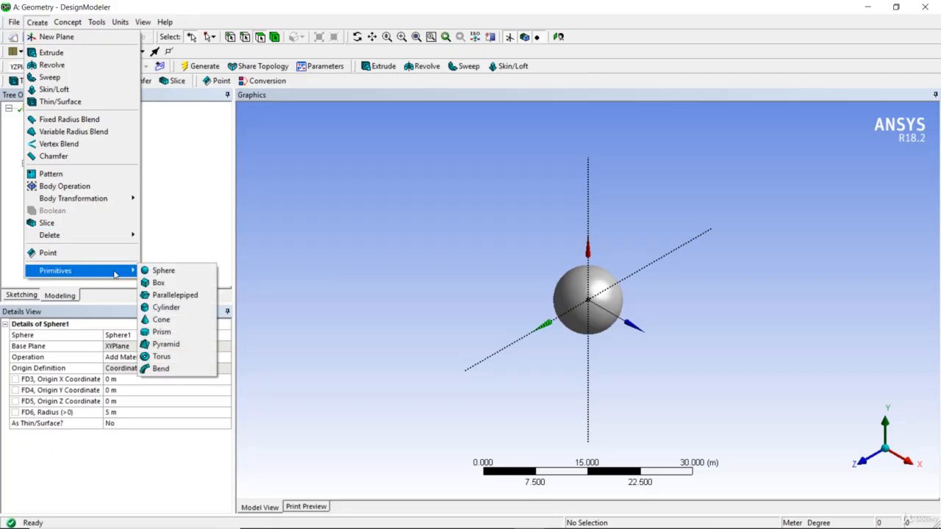
click(175, 285)
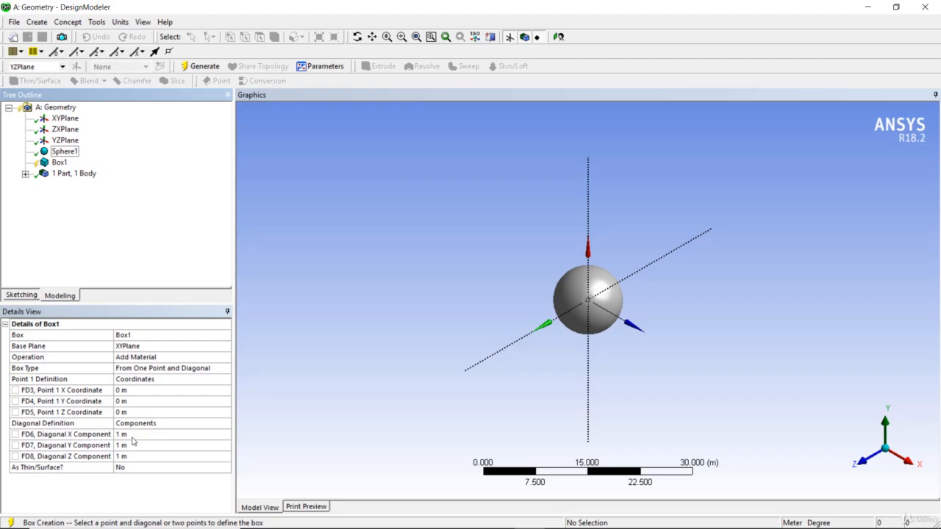
click(132, 435)
text(5)
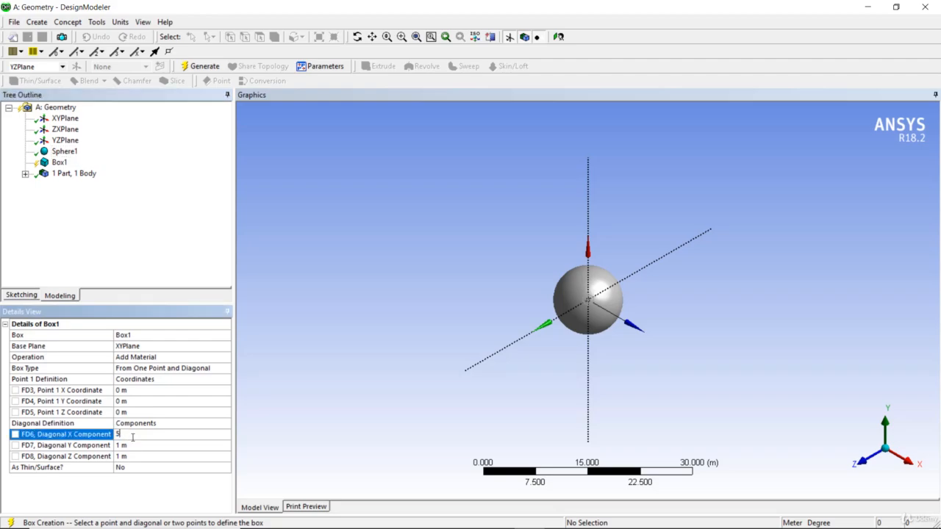
click(132, 448)
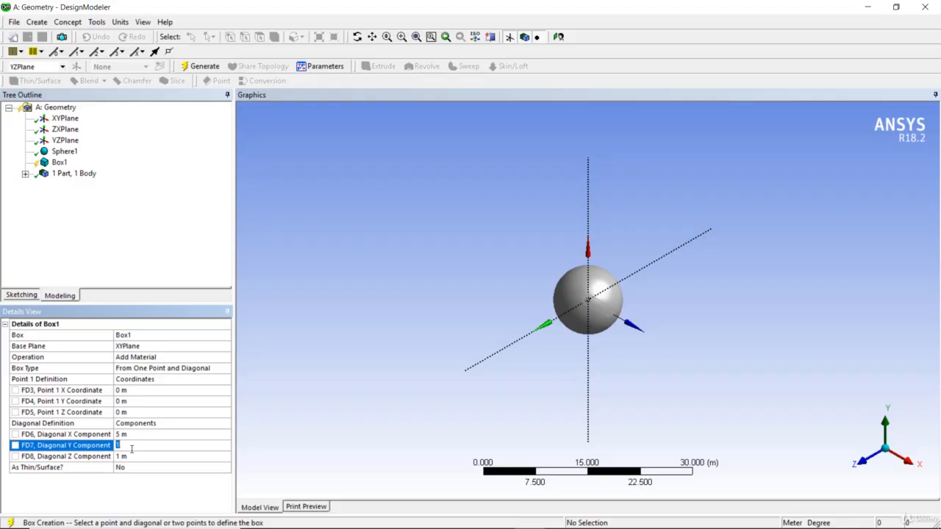
text(5)
click(131, 452)
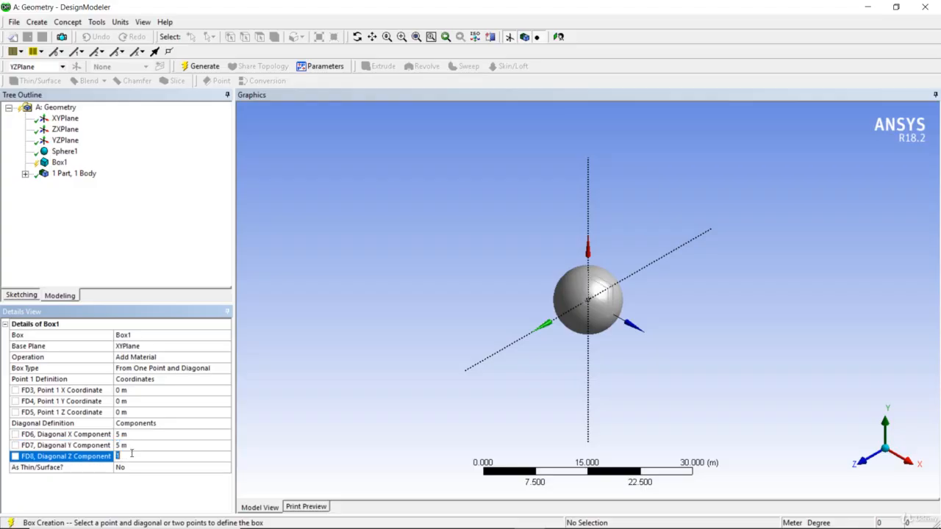
text(5)
key(Return)
Step: Set the box's As Thin/Surface option to Yes and generate it
click(150, 469)
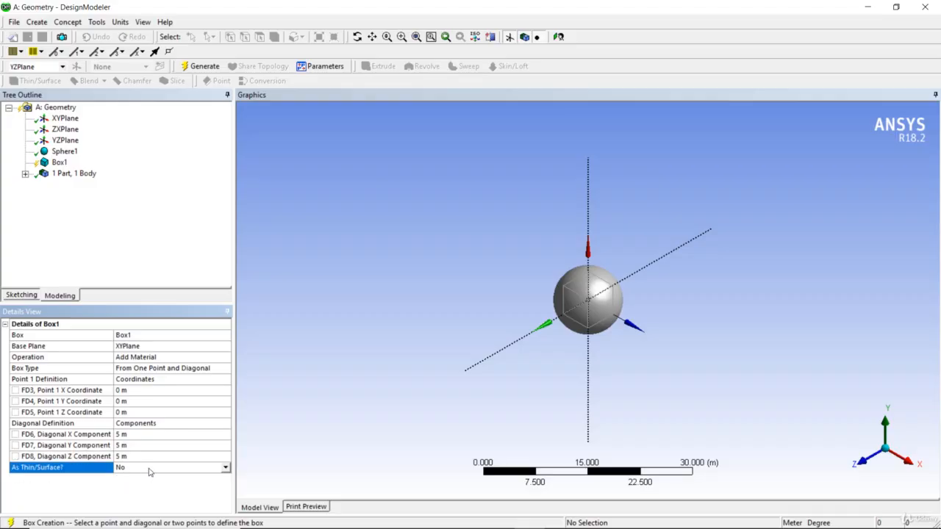
click(225, 468)
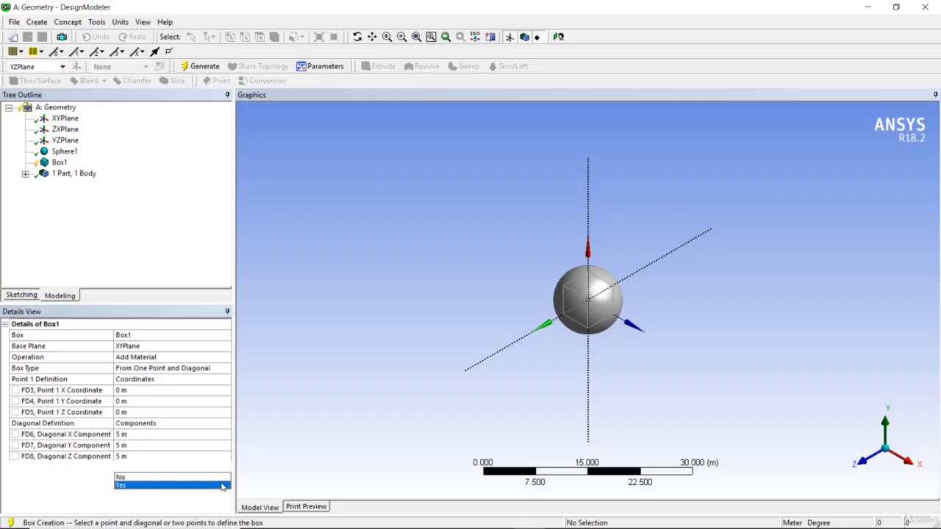
click(222, 486)
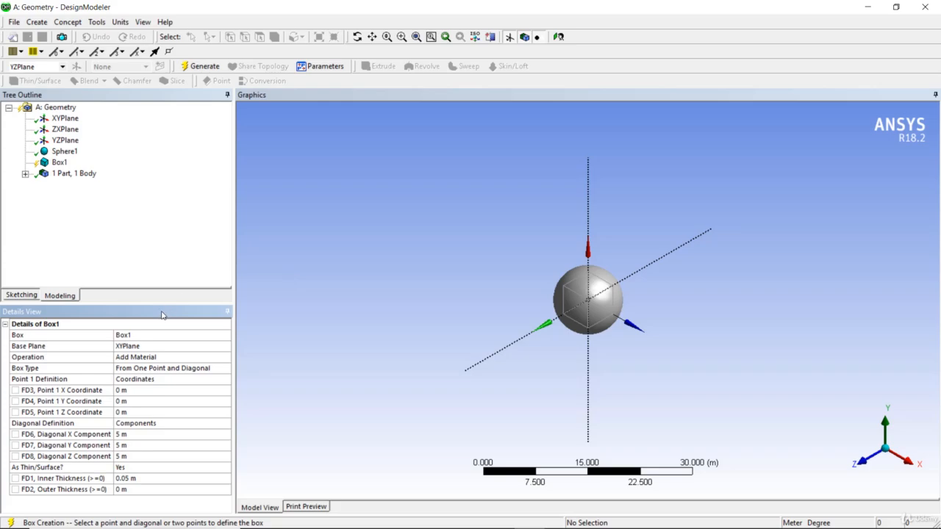
right_click(60, 163)
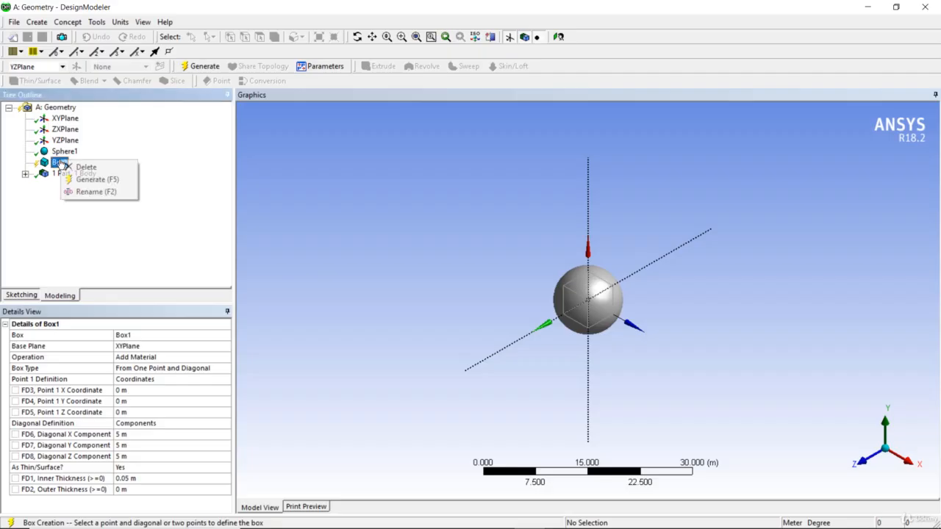
click(90, 178)
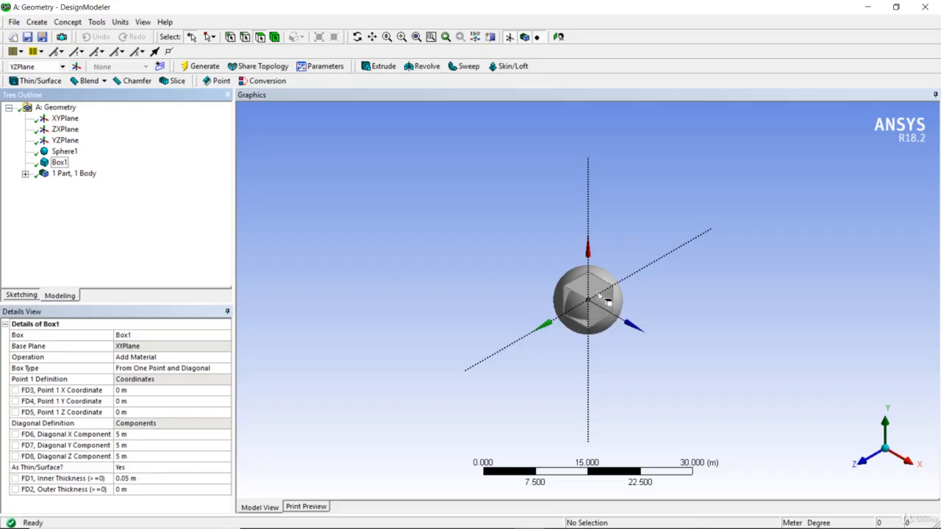
Step: Delete the box feature from the model and confirm its removal
scroll(601, 300, up, 1)
scroll(600, 300, up, 8)
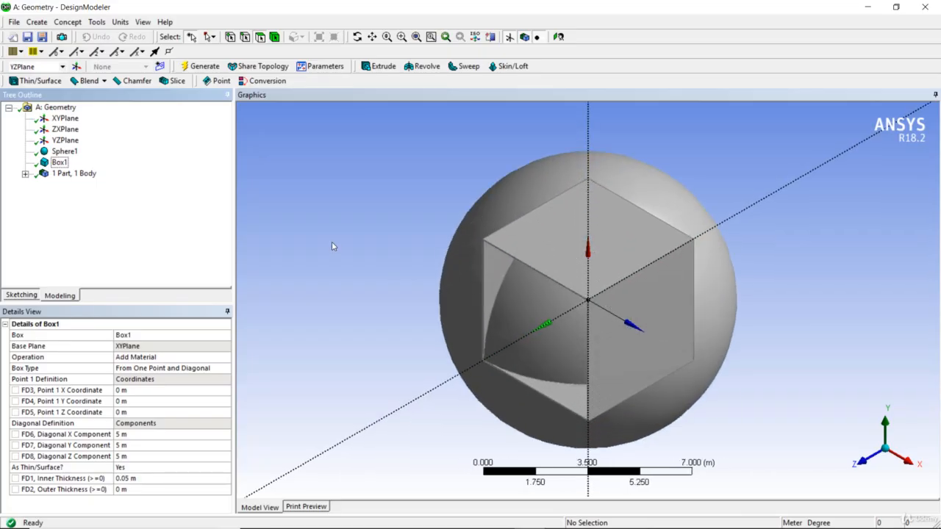
scroll(332, 240, down, 4)
scroll(332, 240, down, 2)
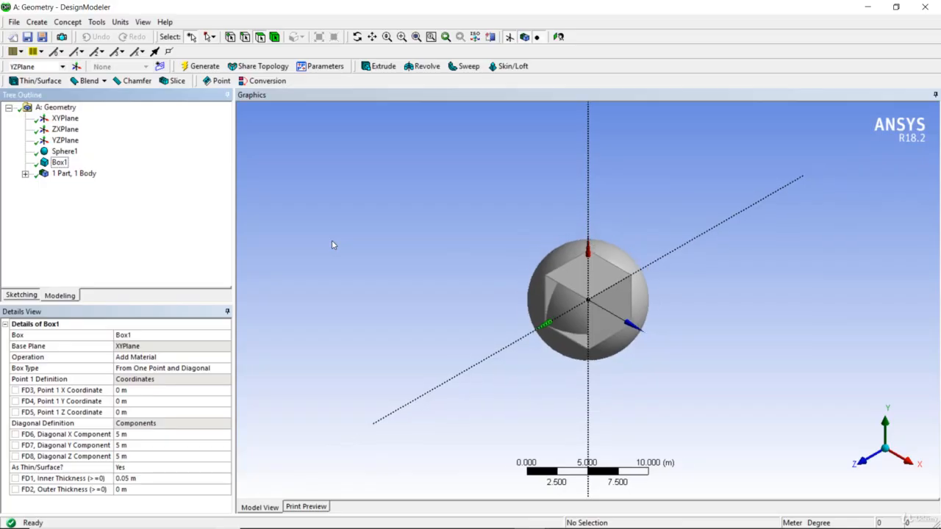
right_click(59, 164)
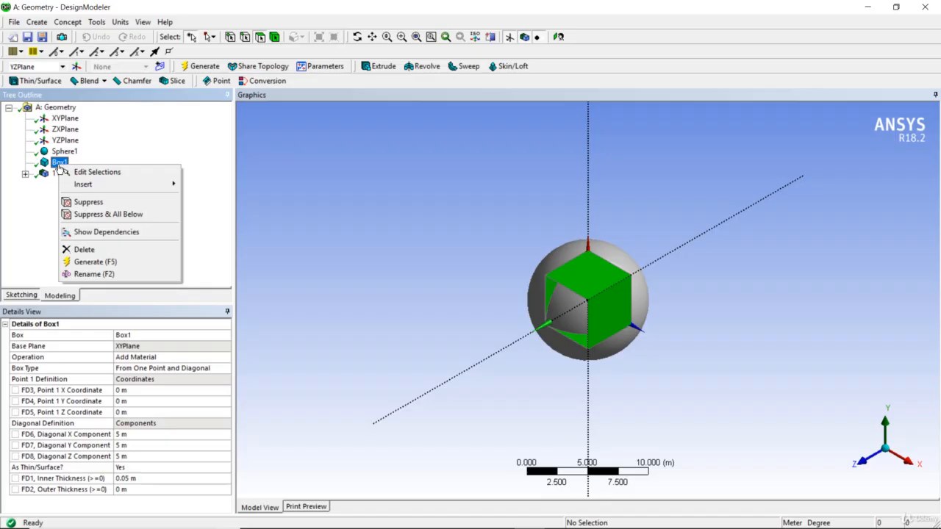
click(85, 250)
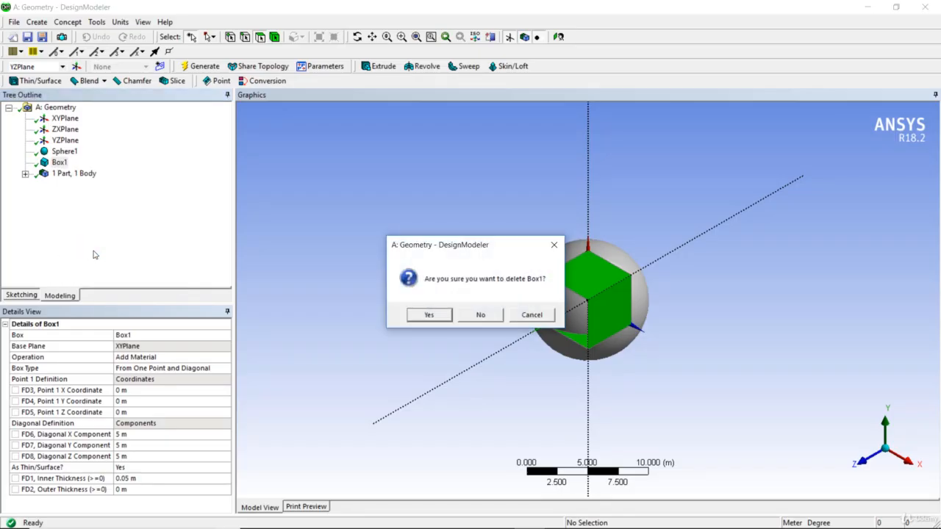
click(427, 316)
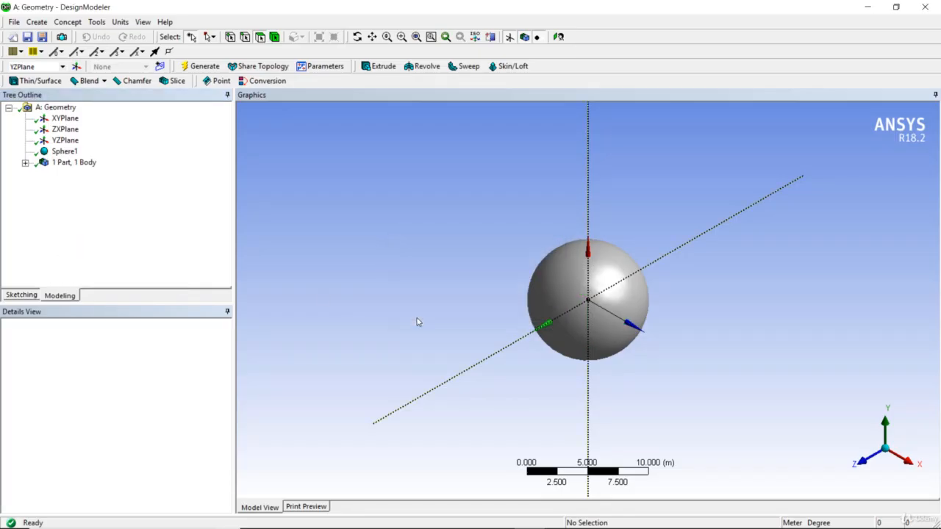
Step: Delete the sphere feature from the model and confirm its removal
click(76, 152)
right_click(76, 152)
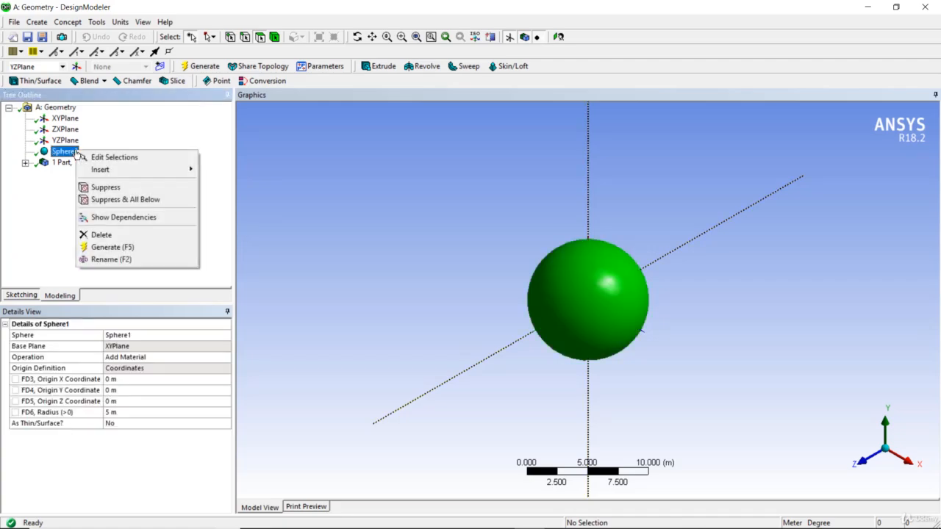
click(101, 235)
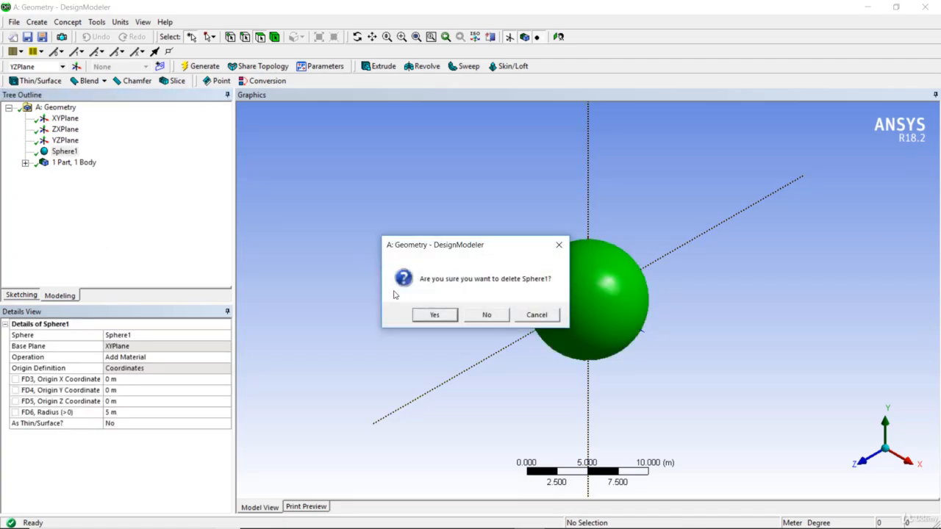
click(424, 316)
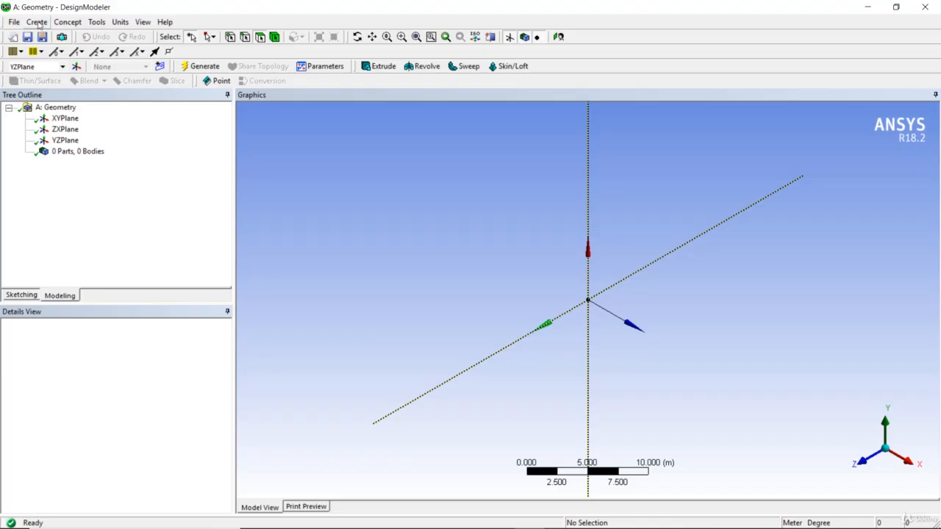
Step: Open the selection of primitive shapes for creating a new body
click(37, 23)
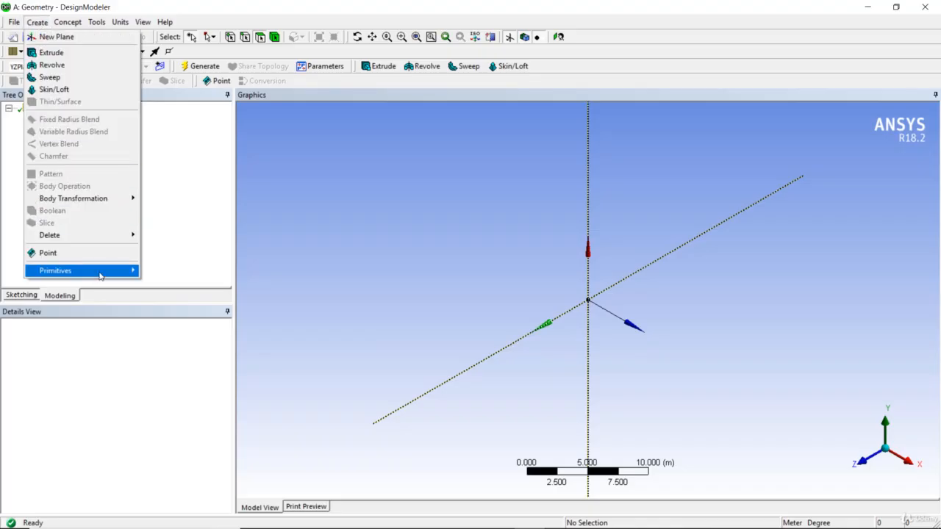
mouse_move(102, 275)
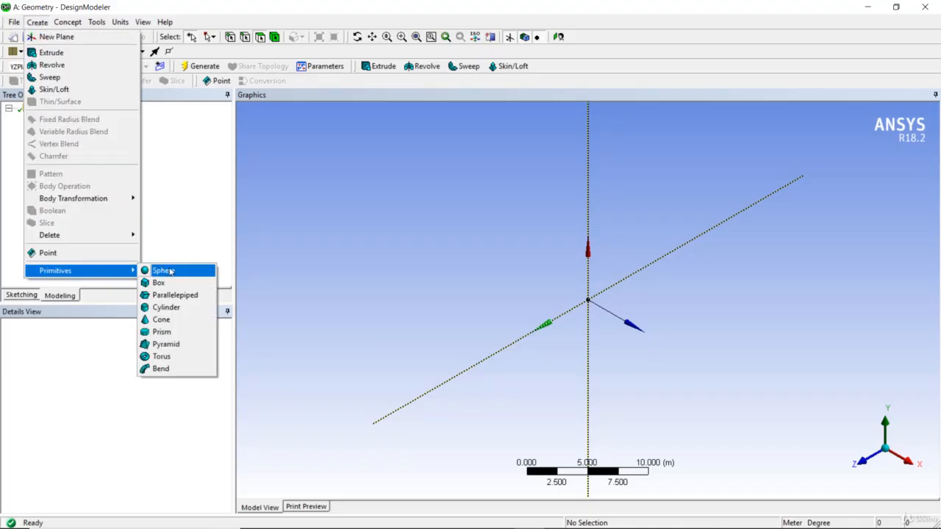